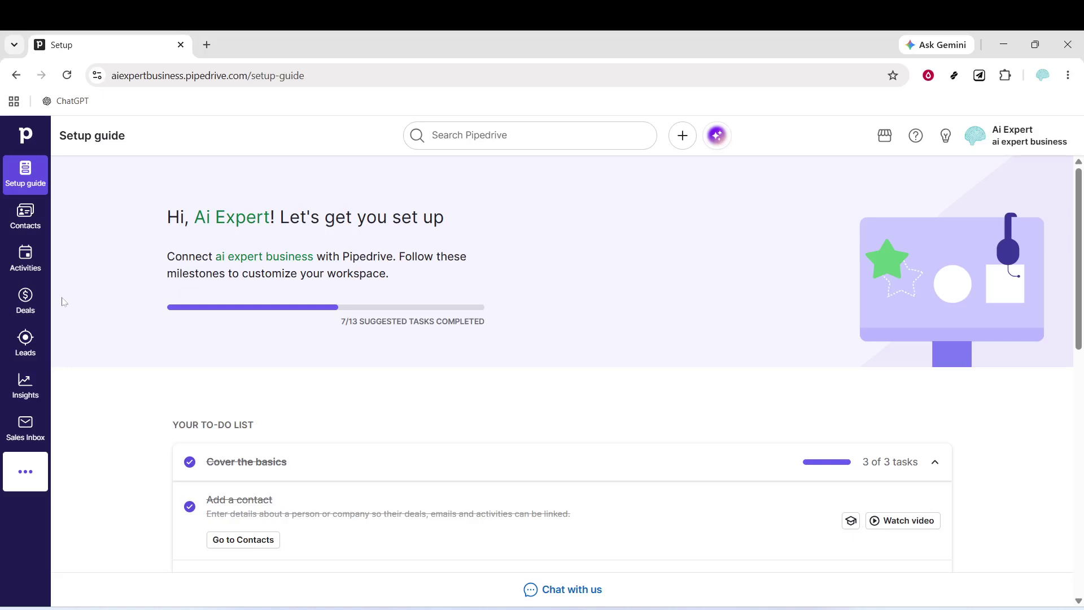
Open the Leads Inbox from the left sidebar to view the existing leads.
left_click(21, 351)
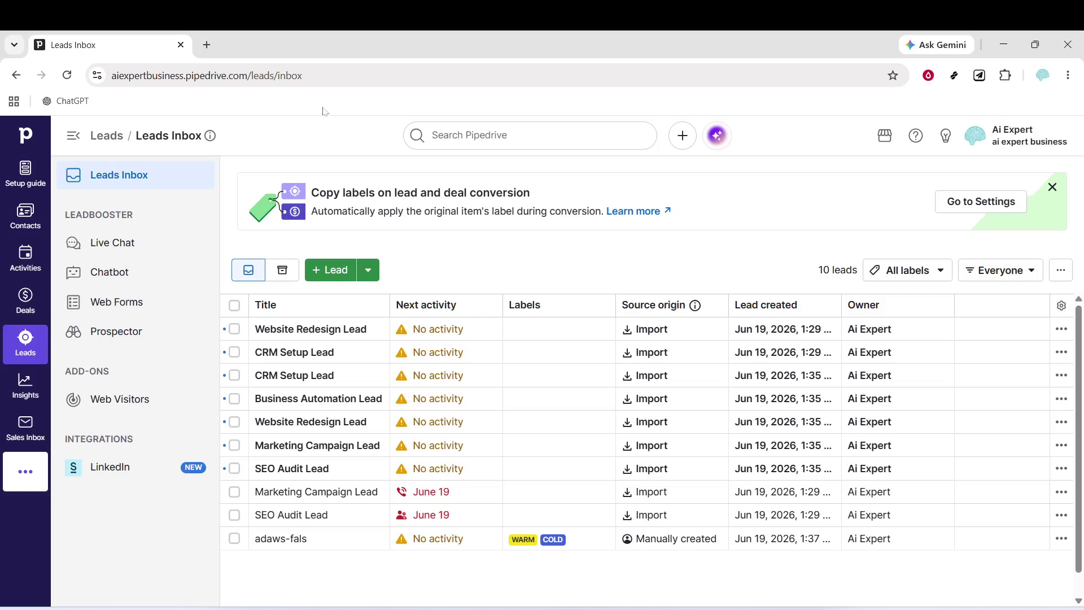
Start a new lead and pick the existing Apex Marketing contact from the suggestions.
left_click(342, 282)
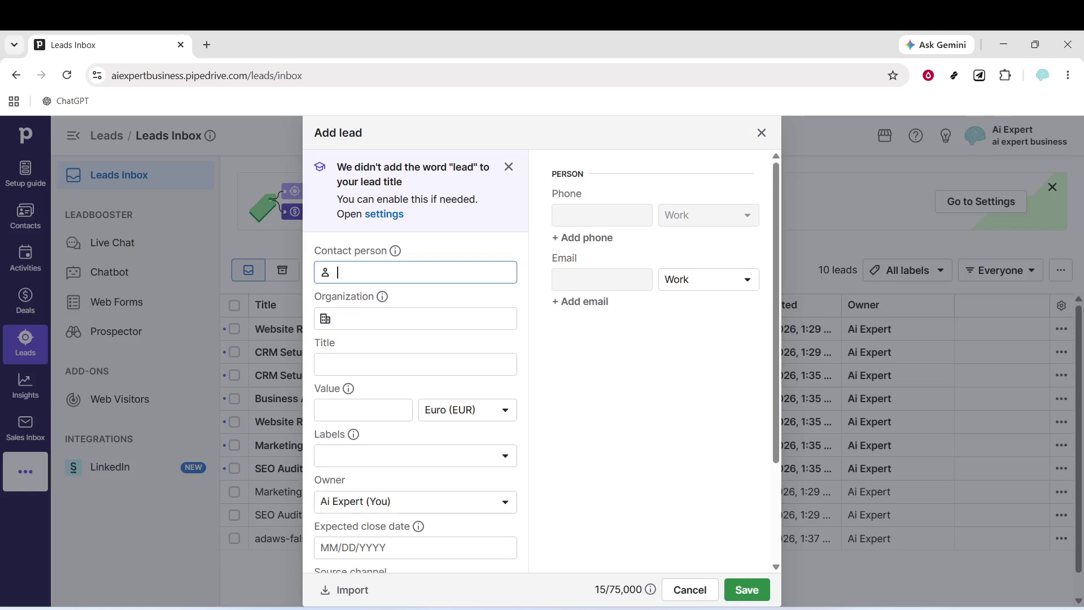
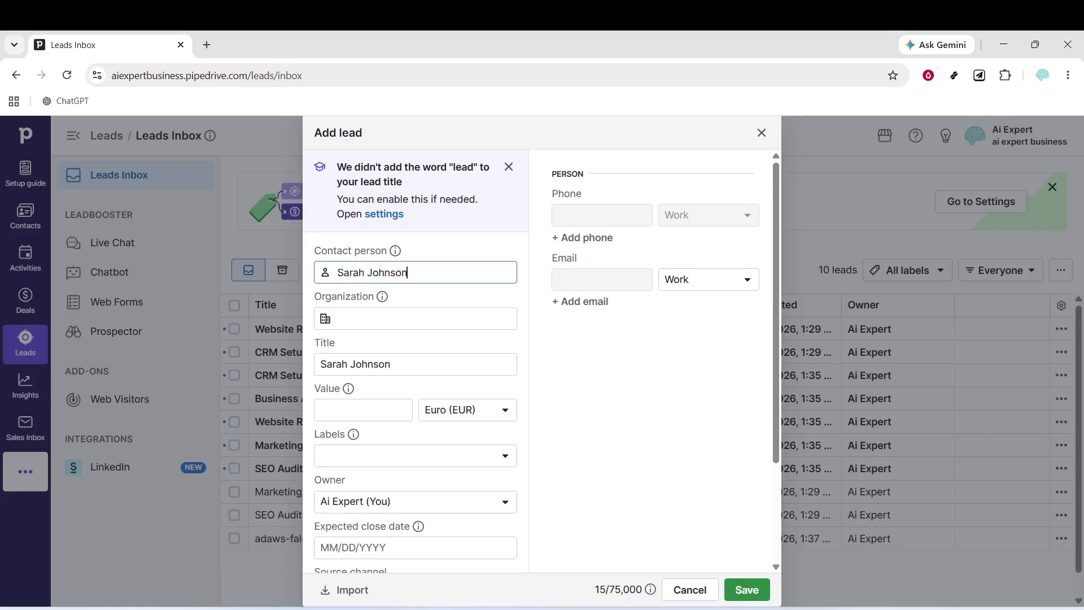
left_click(393, 326)
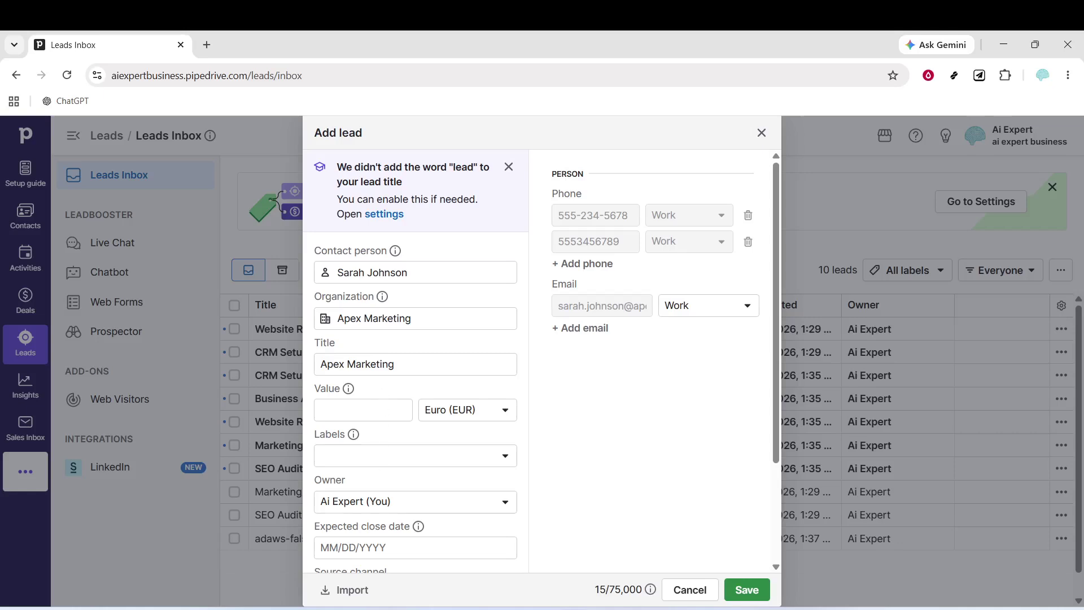
Set the lead's value to 60000 EUR.
left_click(374, 406)
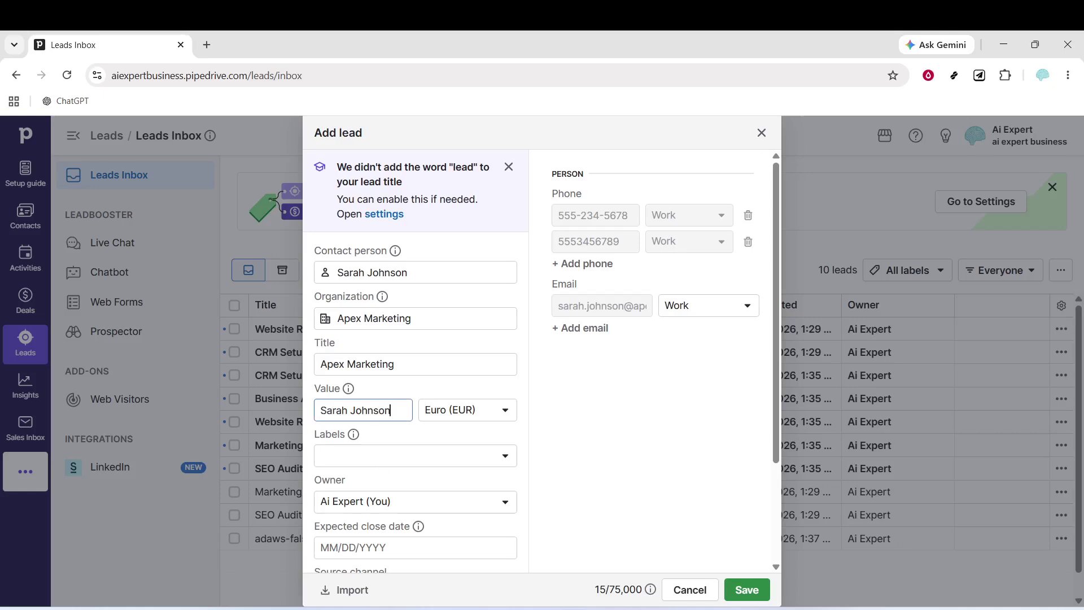
type("2000")
key("BackSpace")
key("BackSpace")
key("BackSpace")
key("BackSpace")
key("BackSpace")
key("BackSpace")
key("BackSpace")
key("BackSpace")
key("BackSpace")
key("BackSpace")
key("BackSpace")
key("BackSpace")
key("BackSpace")
key("BackSpace")
key("BackSpace")
key("BackSpace")
key("BackSpace")
key("ctrl+v")
type("0")
key("BackSpace")
key("BackSpace")
key("BackSpace")
key("BackSpace")
key("BackSpace")
key("BackSpace")
key("BackSpace")
key("BackSpace")
key("BackSpace")
key("BackSpace")
key("BackSpace")
key("BackSpace")
key("BackSpace")
key("BackSpace")
key("BackSpace")
key("BackSpace")
key("BackSpace")
key("BackSpace")
key("BackSpace")
key("BackSpace")
key("BackSpace")
type("60000")
left_click(421, 441)
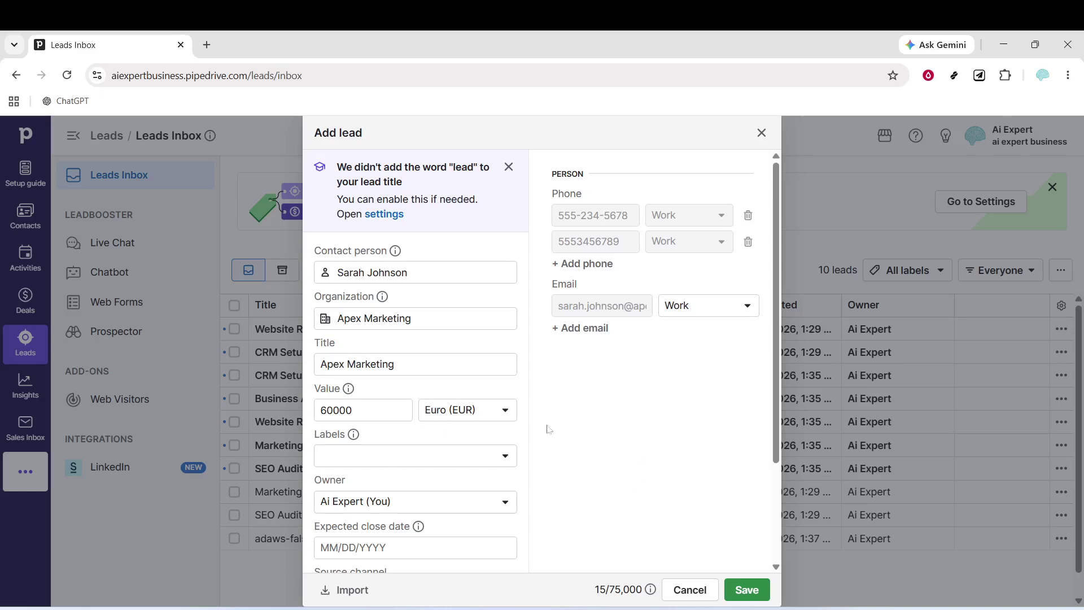
Label the lead Warm, removing the Cold label.
left_click(468, 462)
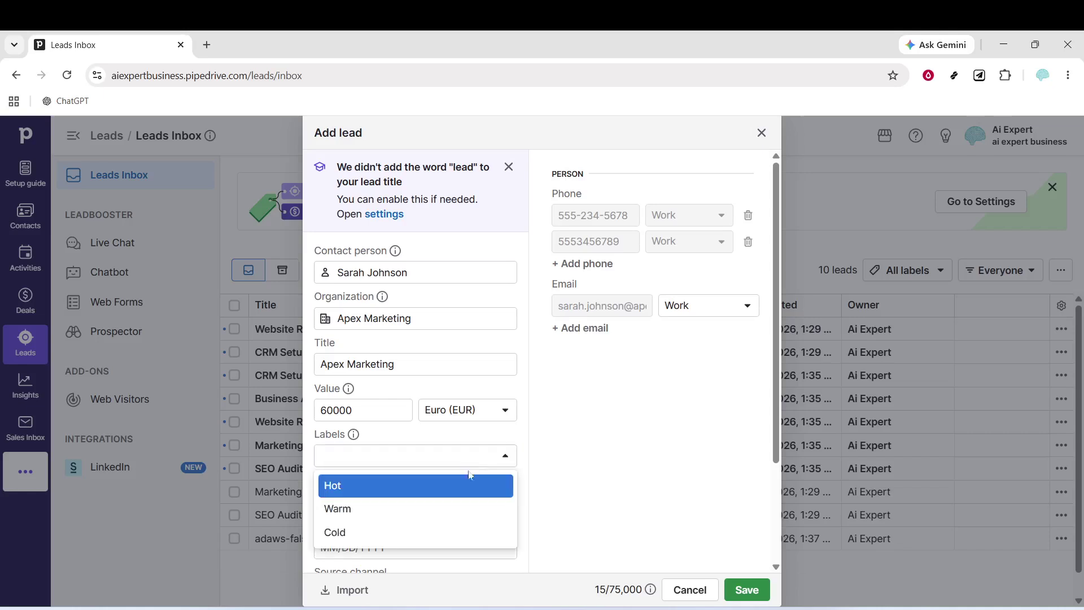
left_click(451, 511)
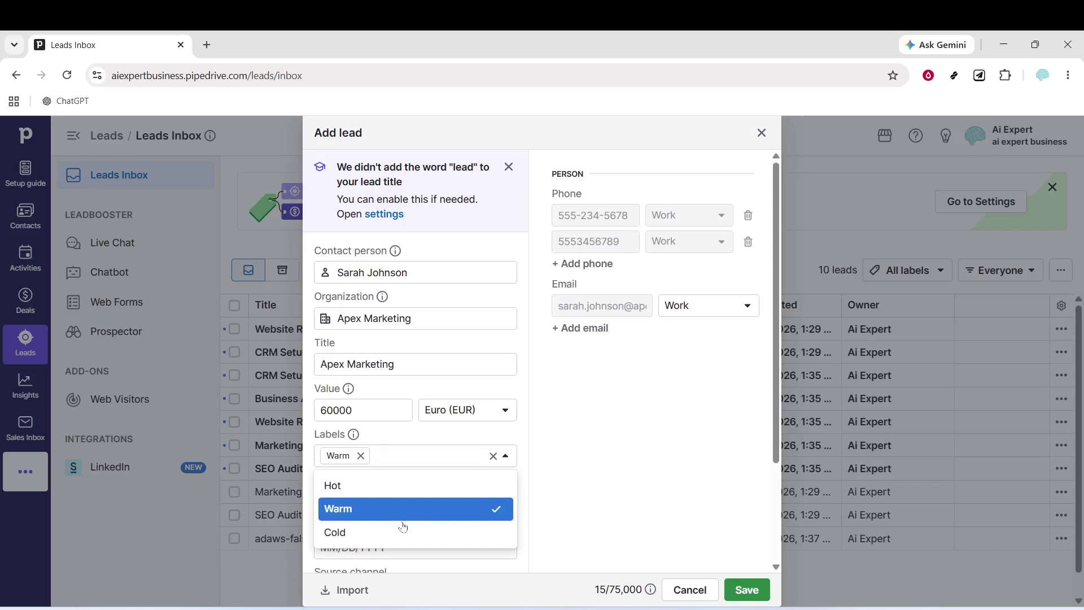
left_click(395, 540)
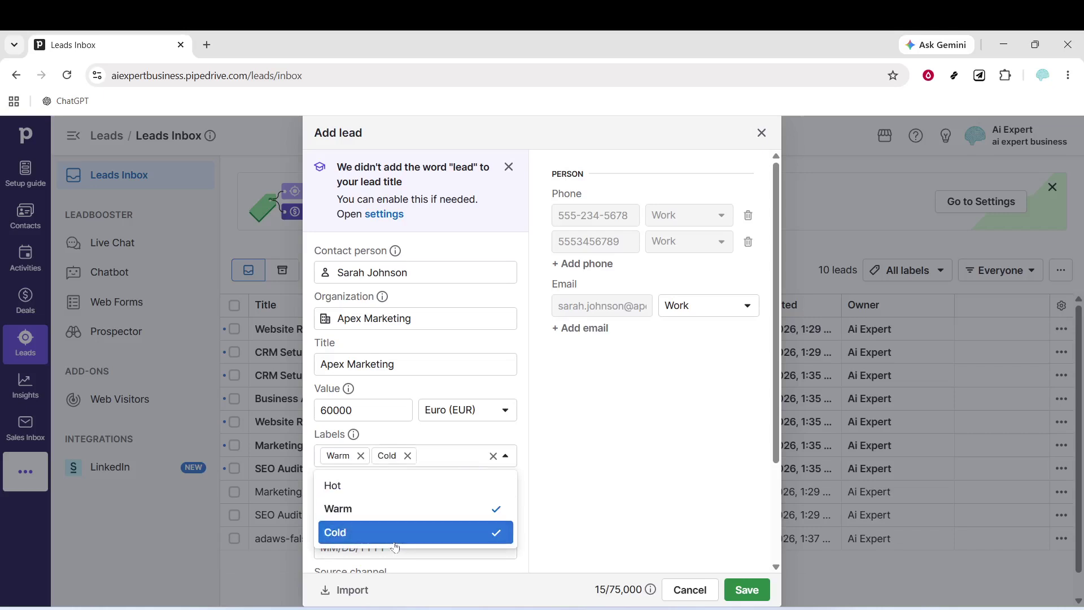
left_click(642, 469)
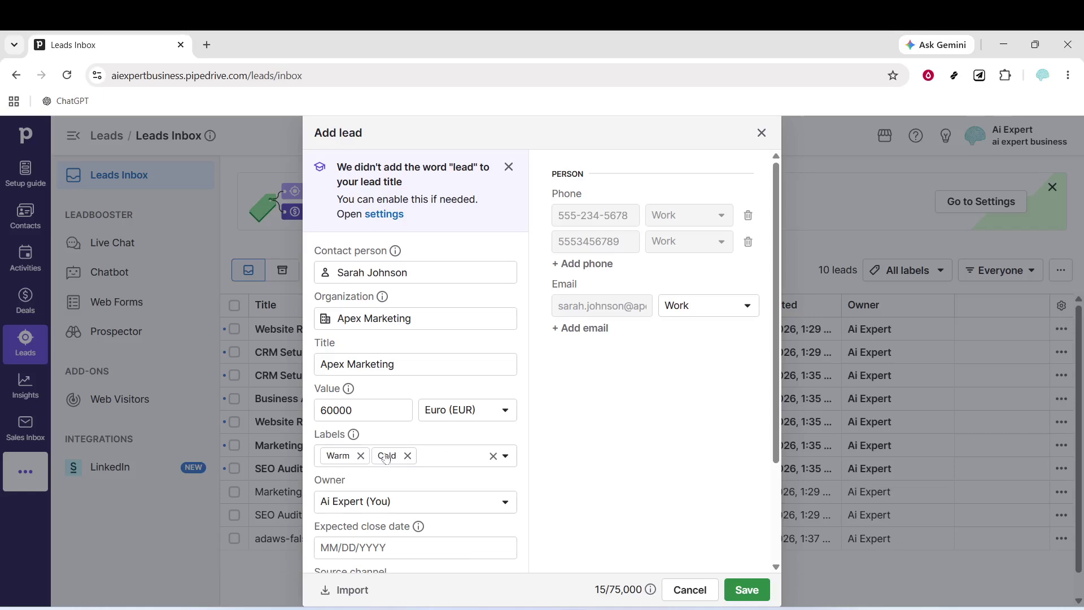
left_click(407, 455)
Set the expected close date to June 23, 2026 and source channel to Prospector.
scroll(447, 425, "down", 3)
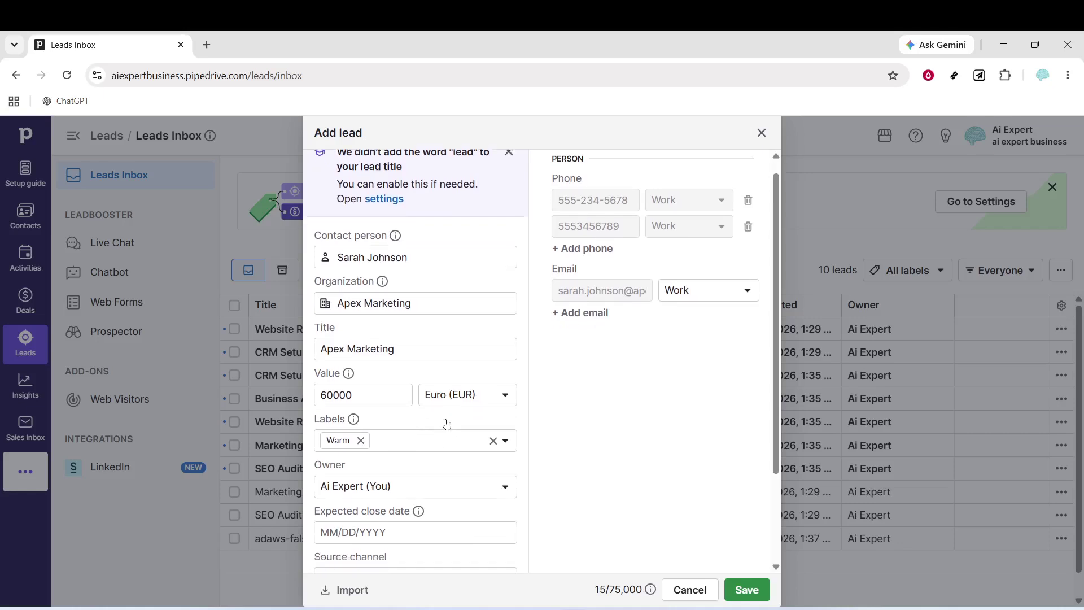
left_click(446, 418)
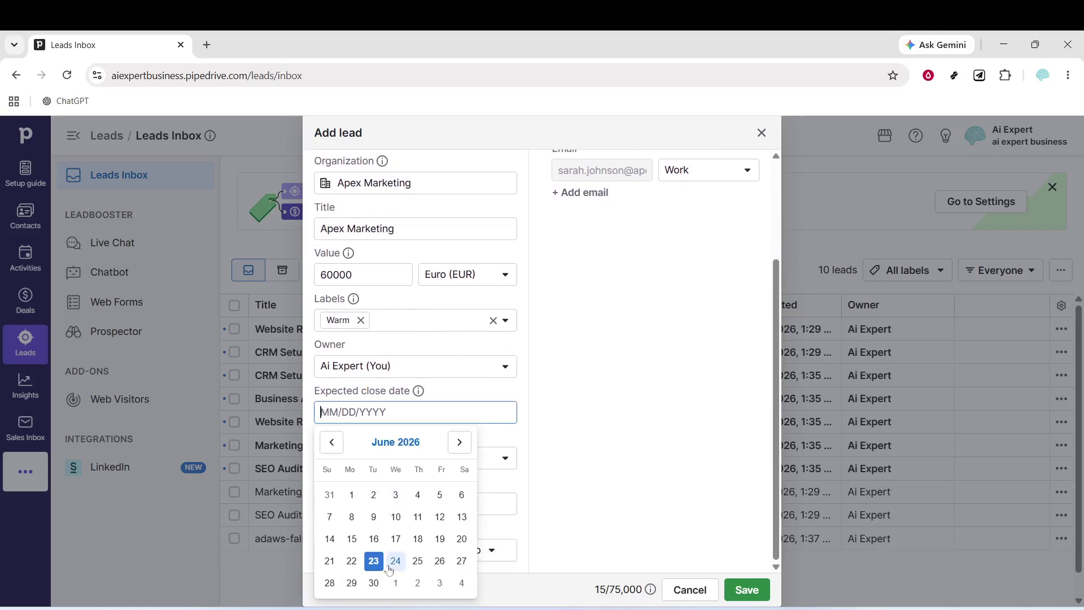
left_click(379, 565)
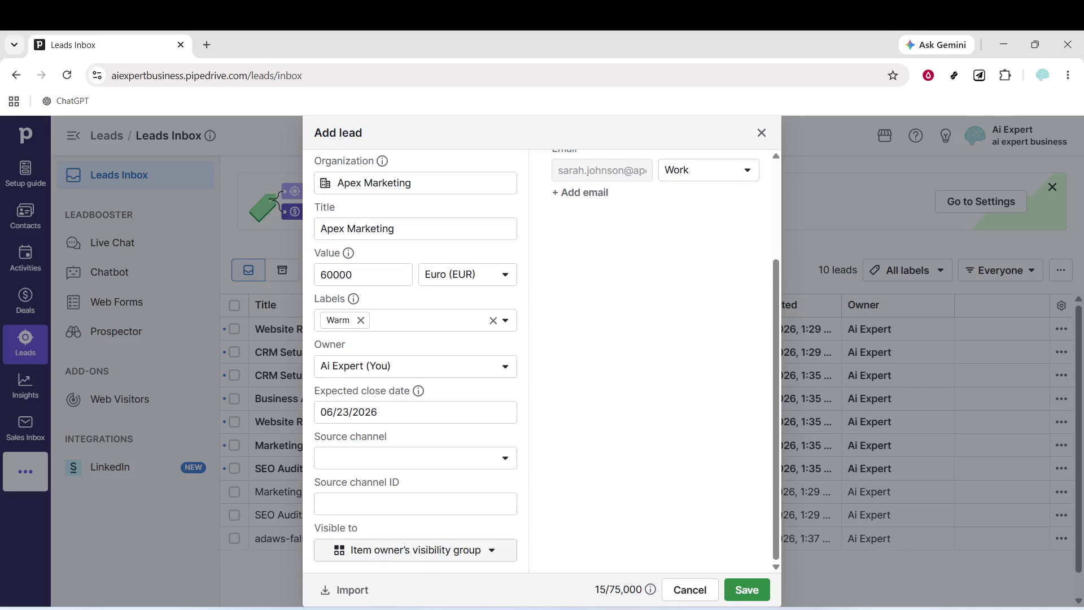
left_click(401, 459)
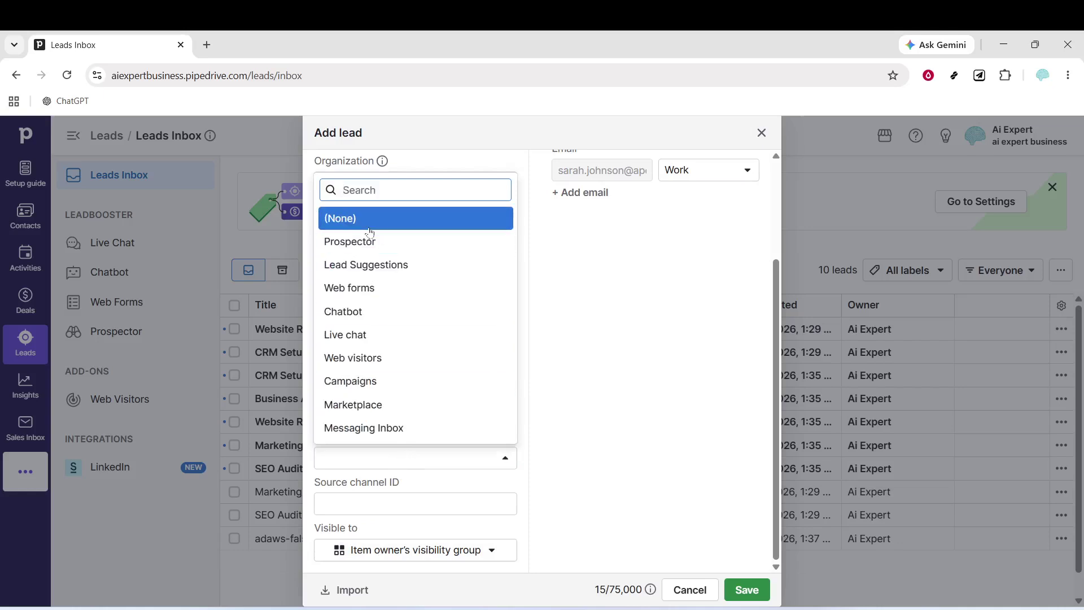
left_click(370, 239)
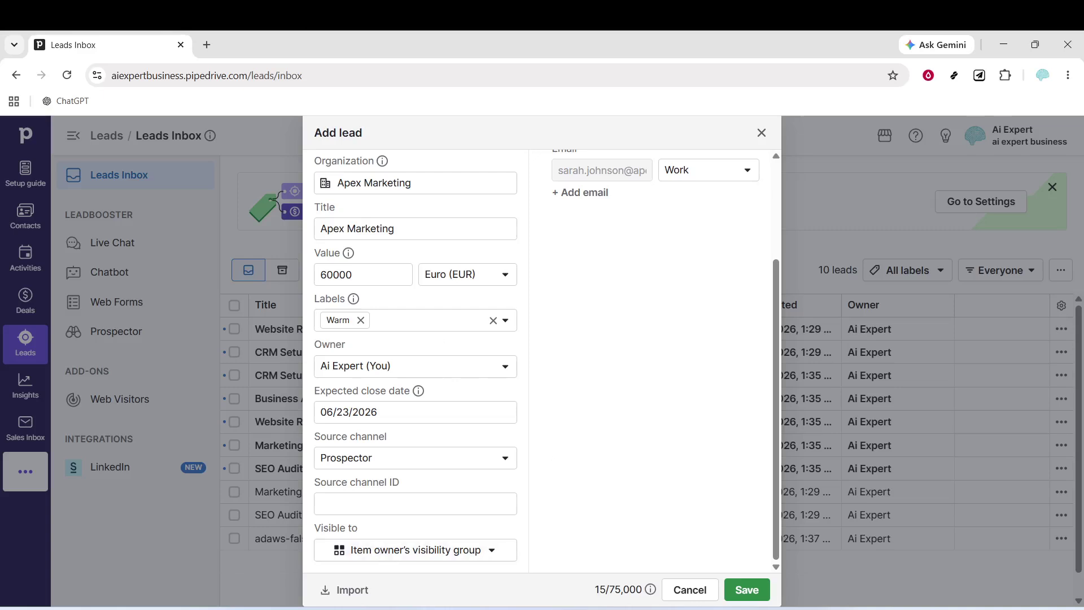
Enter source channel ID 897946 and save the Apex Marketing lead.
left_click(383, 504)
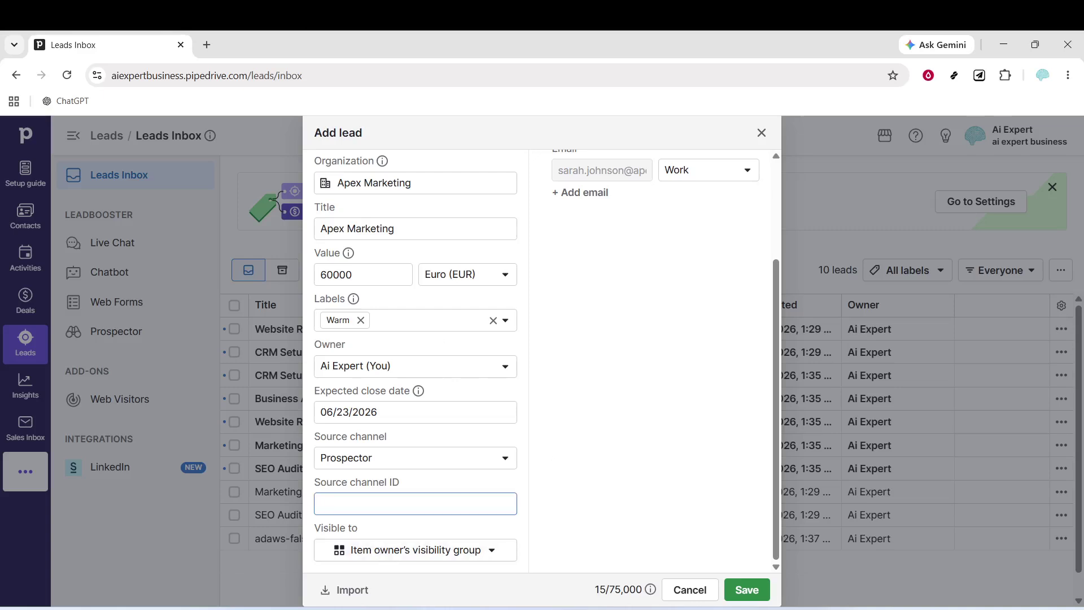
type("897946")
scroll(631, 284, "up", 2)
scroll(631, 284, "up", 1)
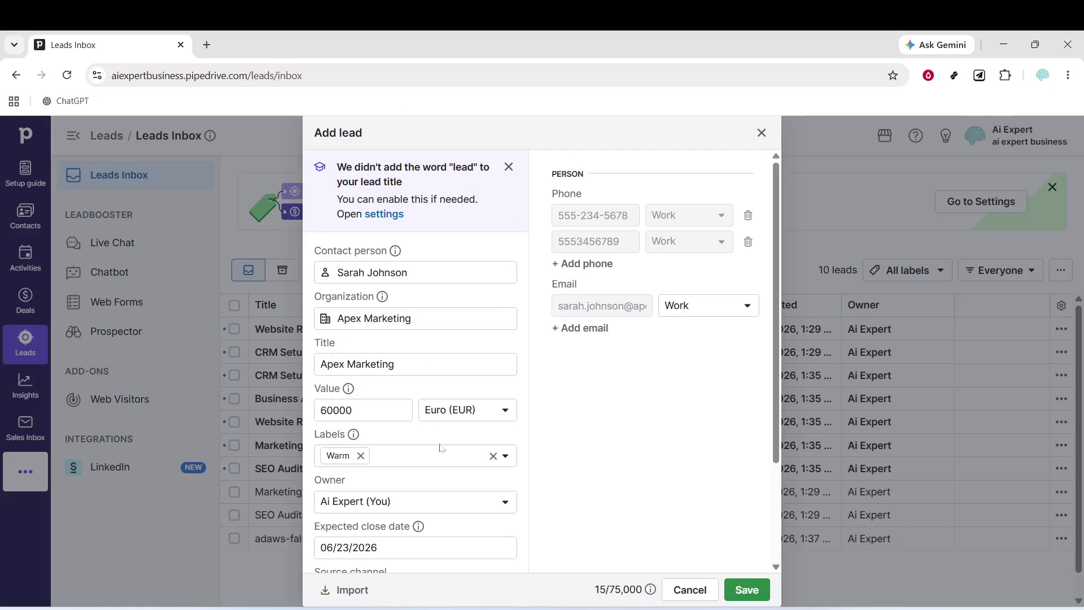
scroll(444, 482, "down", 3)
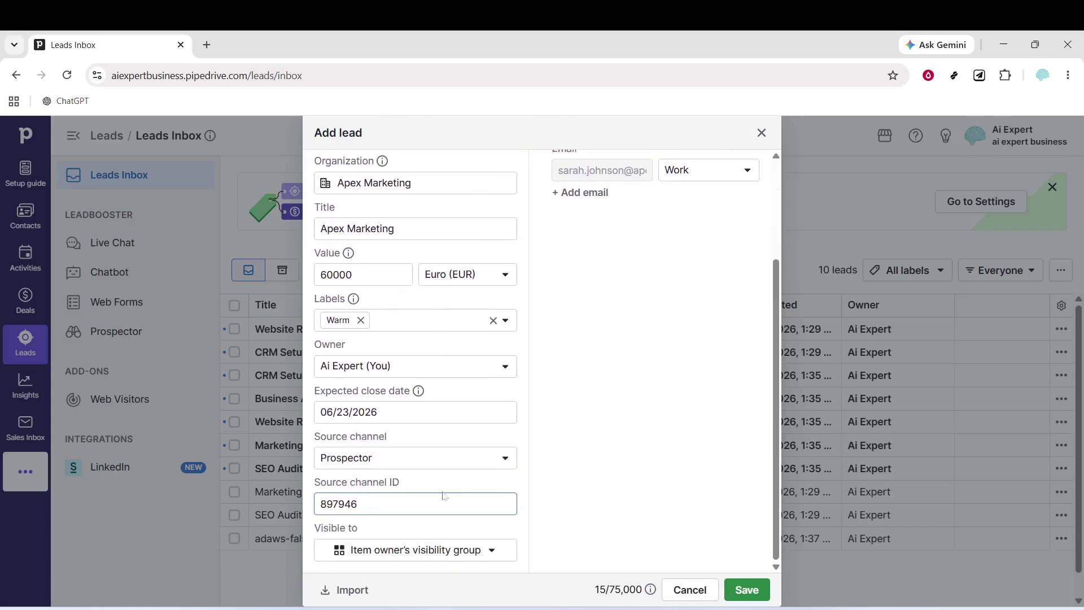
scroll(446, 495, "up", 3)
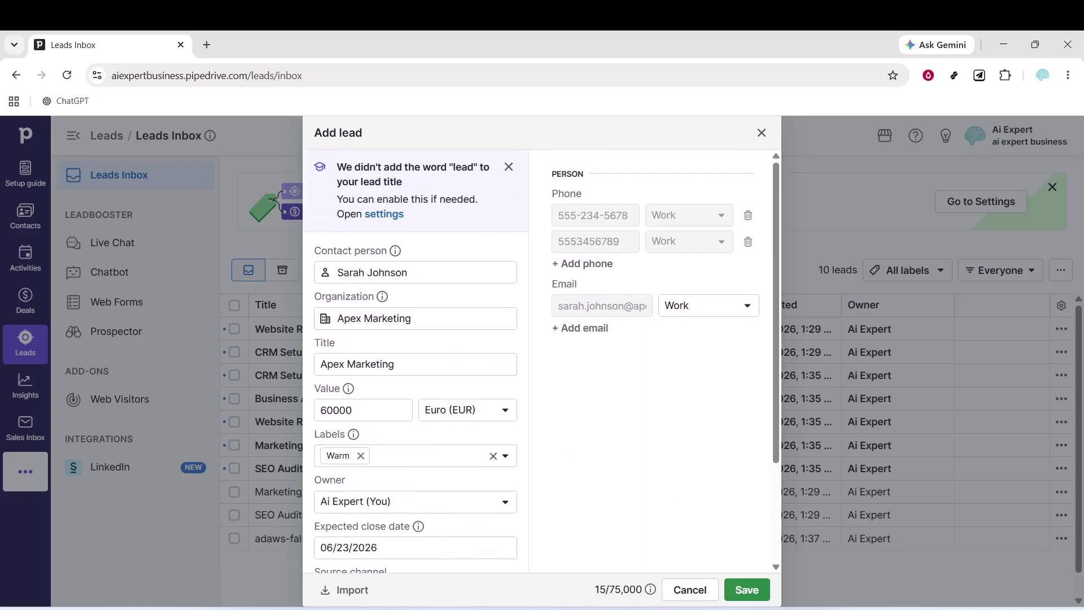
left_click(769, 589)
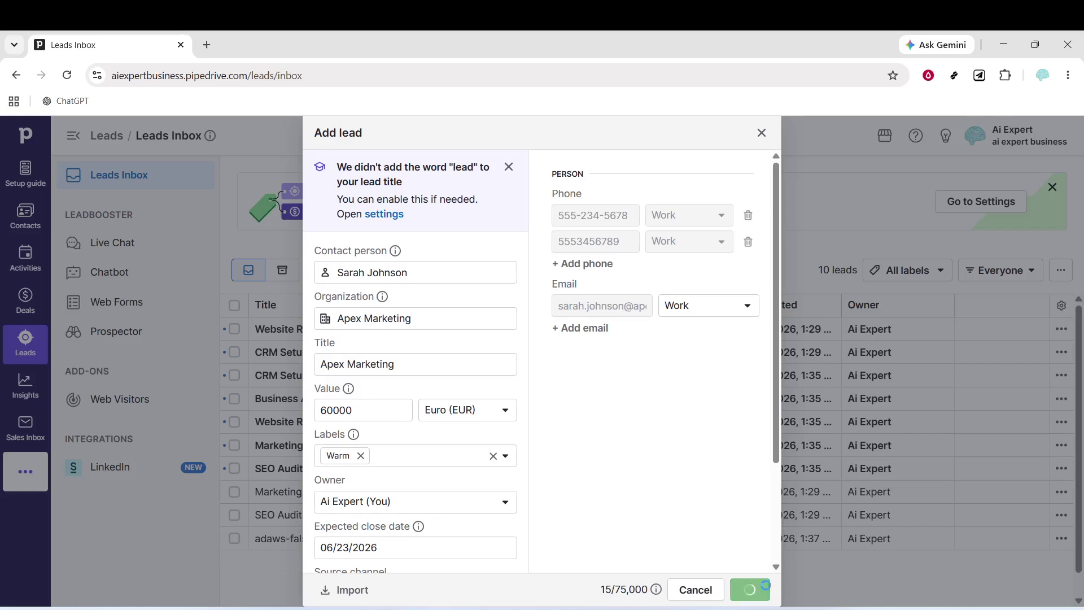